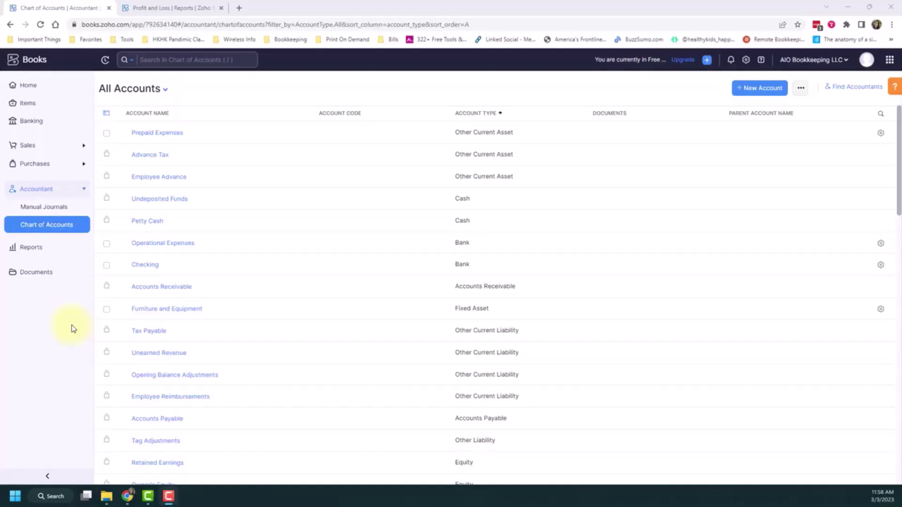
Show the Profit and Loss operating expenses: total 30,909.69, Operating Profit -9,740.77
click(158, 8)
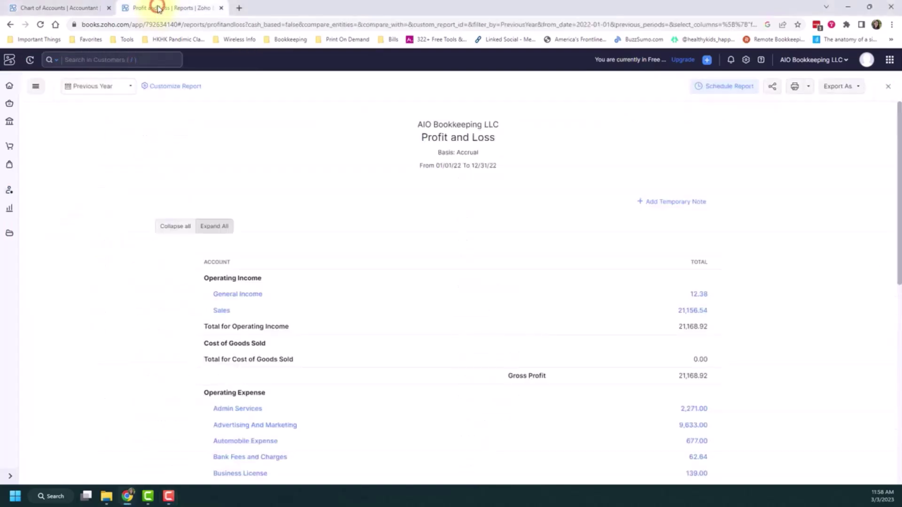
scroll(126, 195, down, 6)
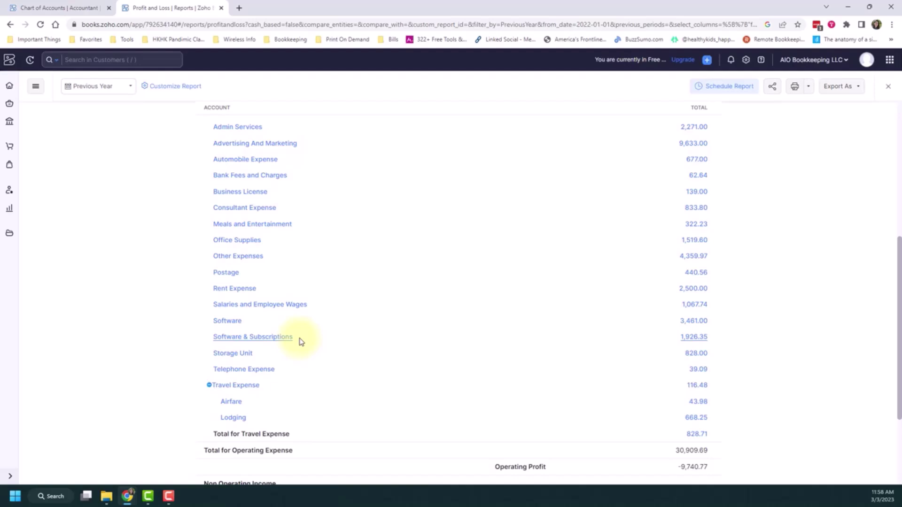
scroll(302, 342, up, 1)
scroll(304, 343, down, 1)
Find the Software expense row in the Chart of Accounts and open its actions menu
click(60, 9)
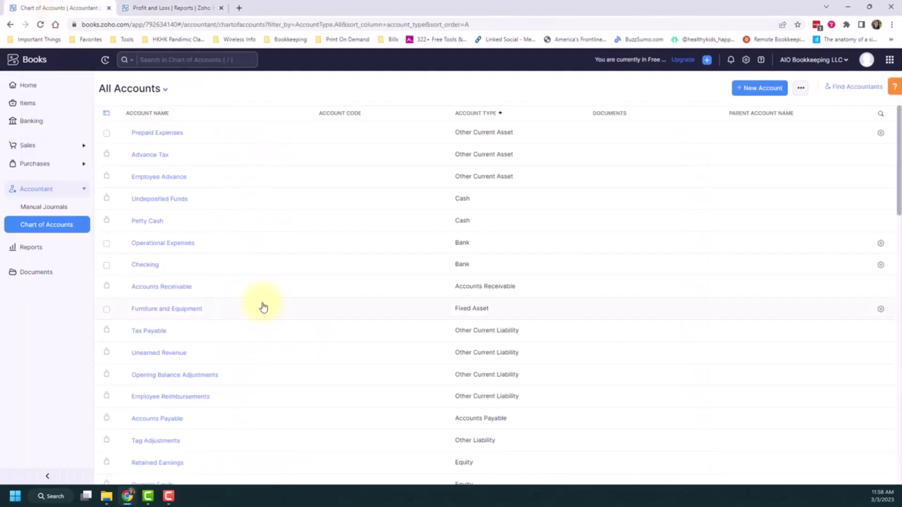
scroll(263, 304, down, 3)
scroll(265, 304, down, 8)
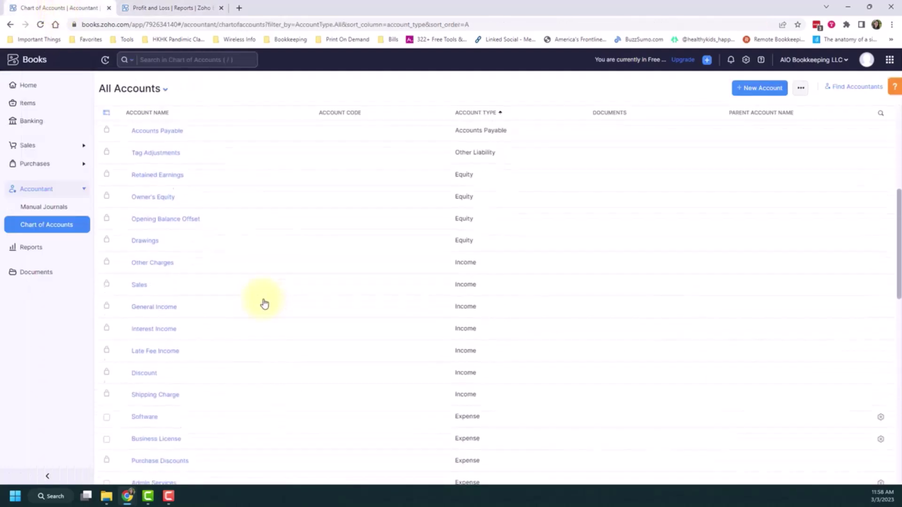
scroll(264, 304, down, 2)
scroll(265, 304, up, 2)
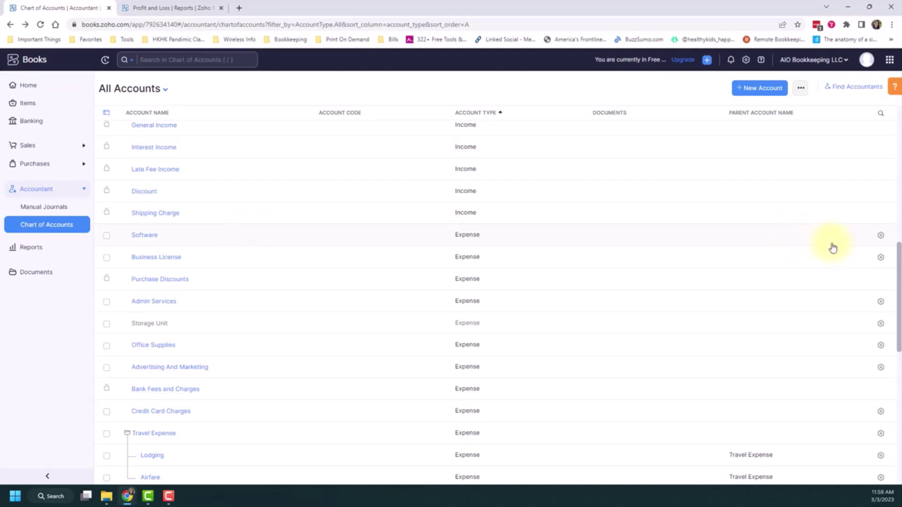
click(881, 237)
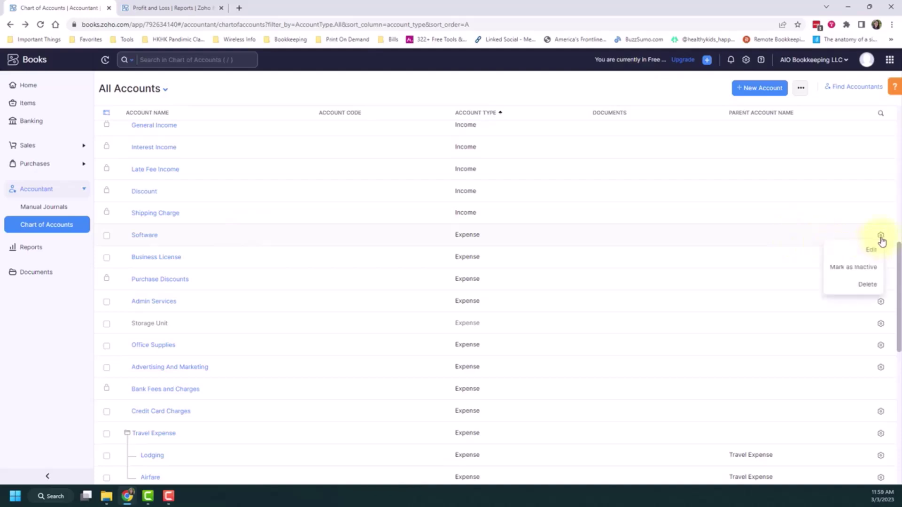
Attempt to delete the Software account, which is blocked by its 6 linked expense transactions
click(871, 284)
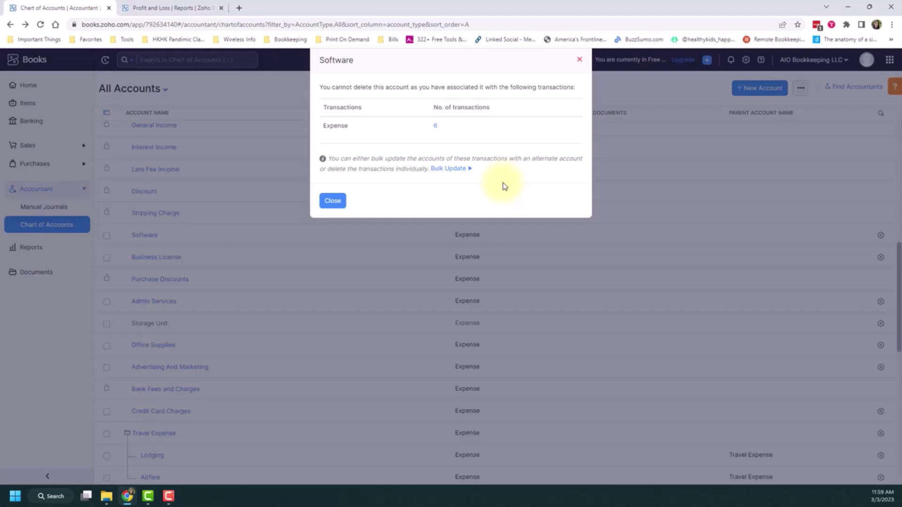
Start a bulk account update for Software and select all 6 of its expenses
click(463, 169)
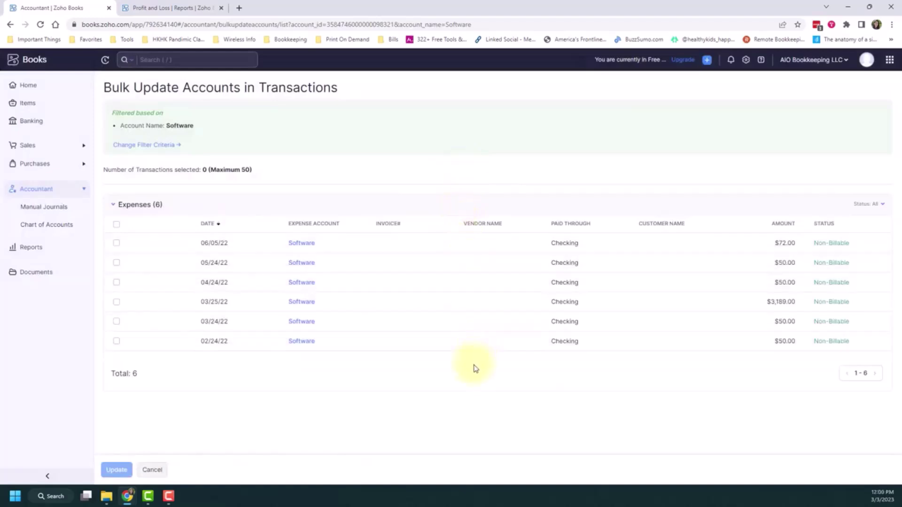
click(117, 225)
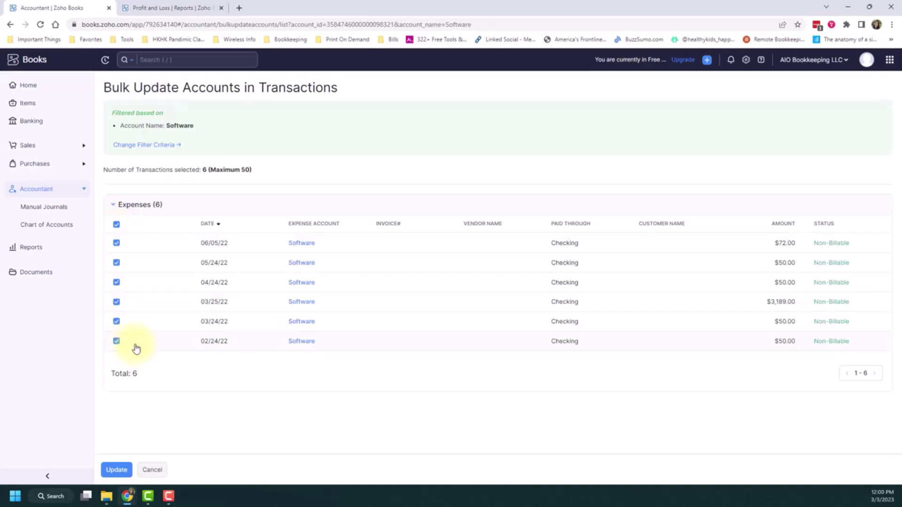
Reassign all six selected expenses to the Software & Subscriptions account
click(117, 470)
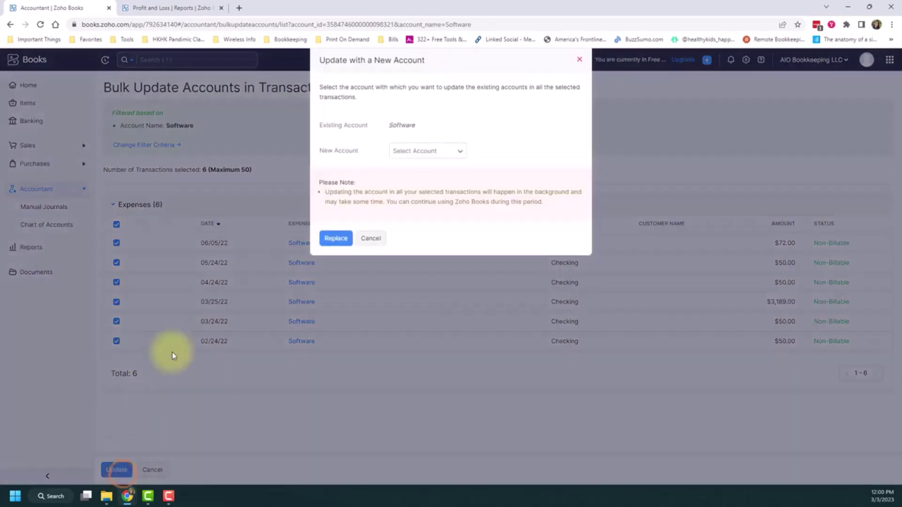
click(461, 155)
scroll(473, 237, down, 2)
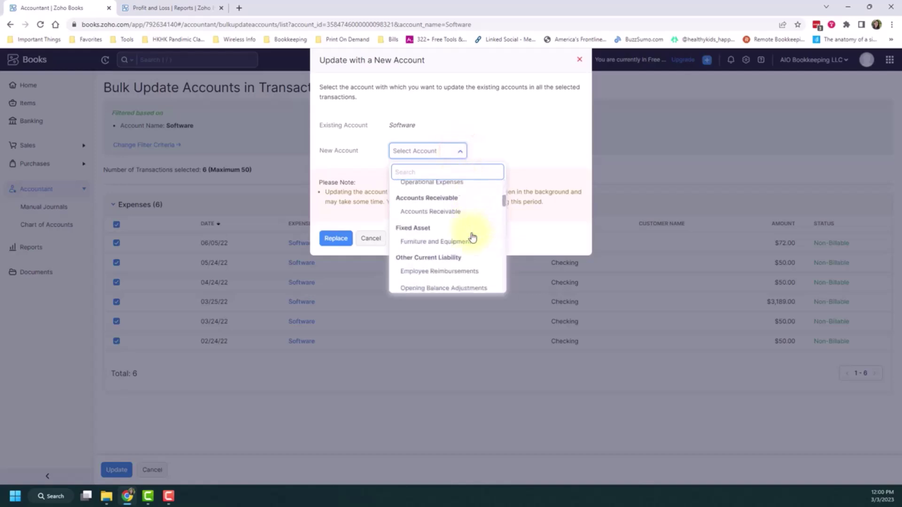
scroll(472, 237, down, 6)
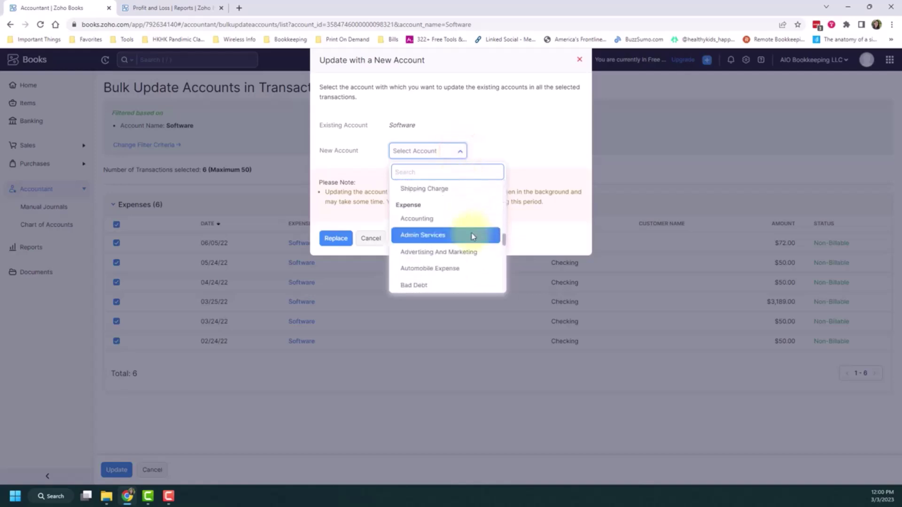
scroll(472, 236, down, 8)
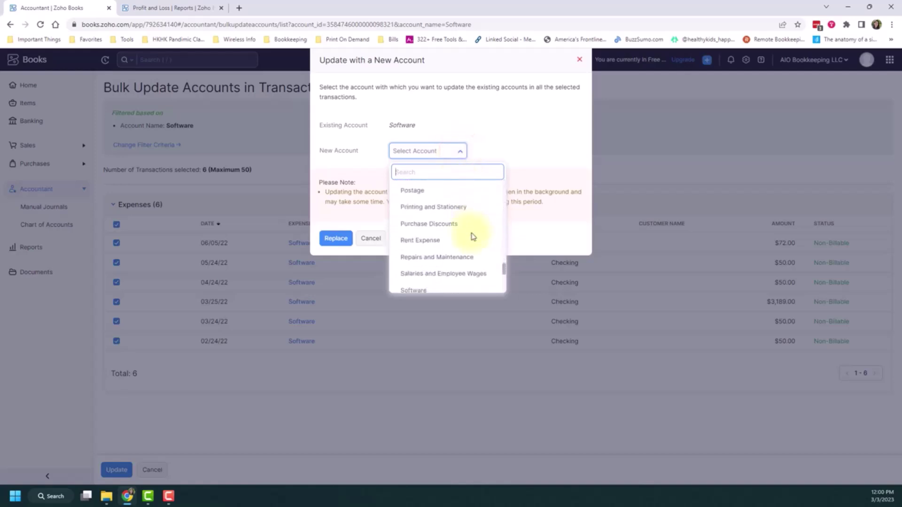
scroll(473, 236, down, 1)
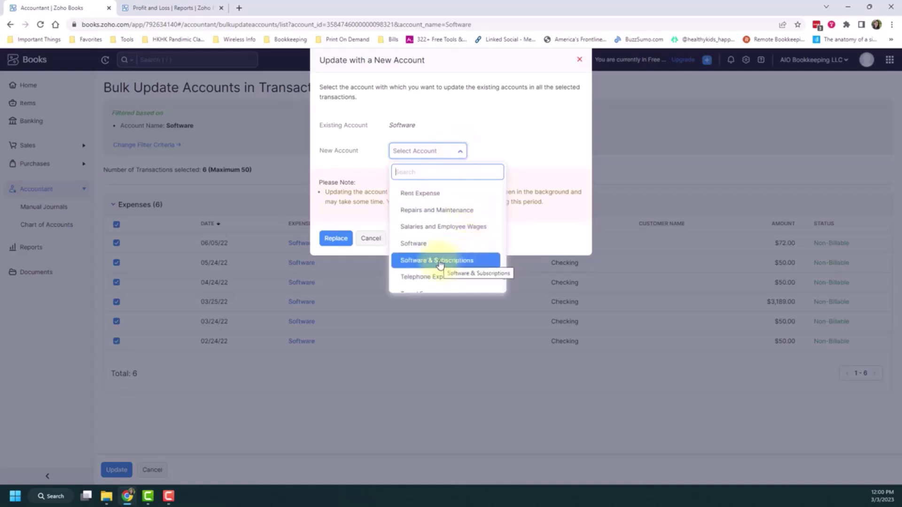
click(480, 262)
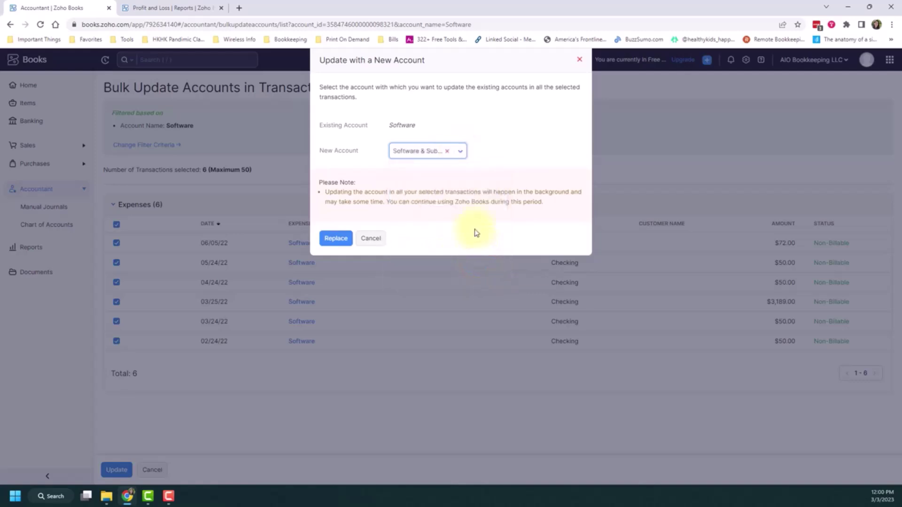
click(336, 238)
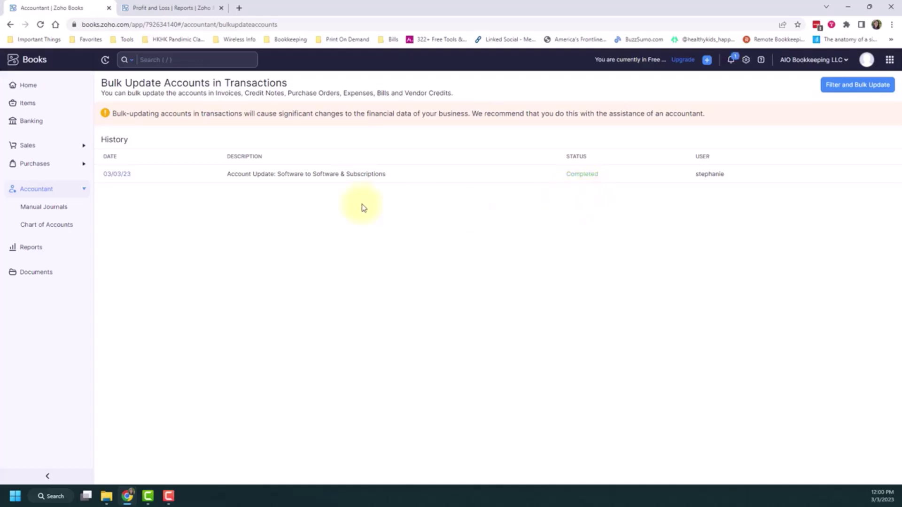
Reload Profit and Loss: Software is gone and Software & Subscriptions totals 5,387.35
click(165, 12)
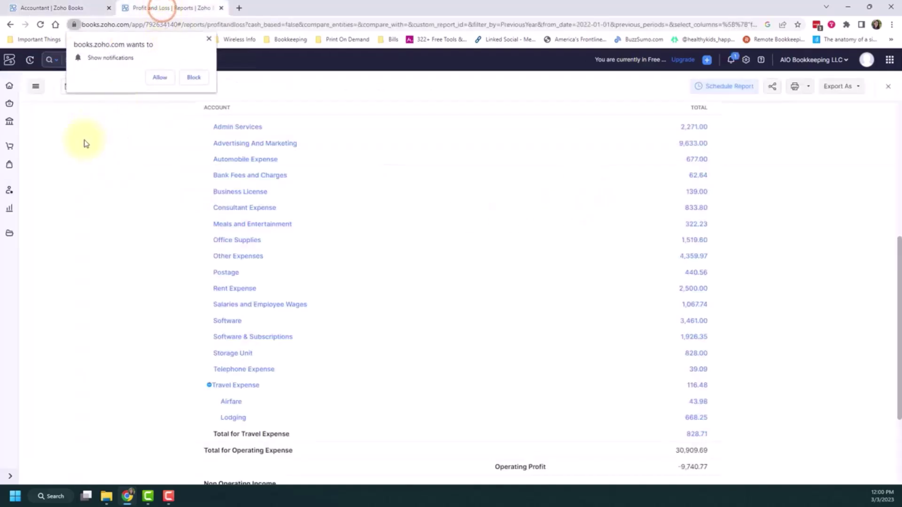
click(209, 38)
click(41, 25)
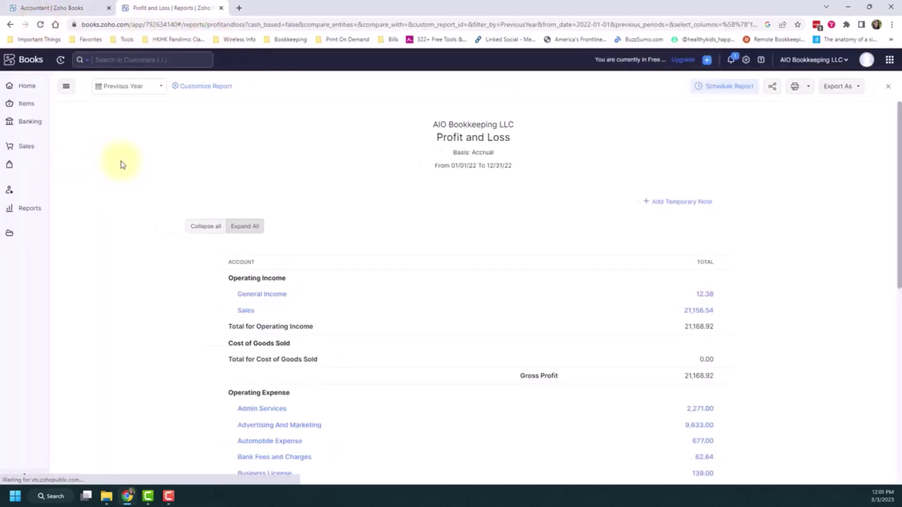
scroll(122, 165, down, 5)
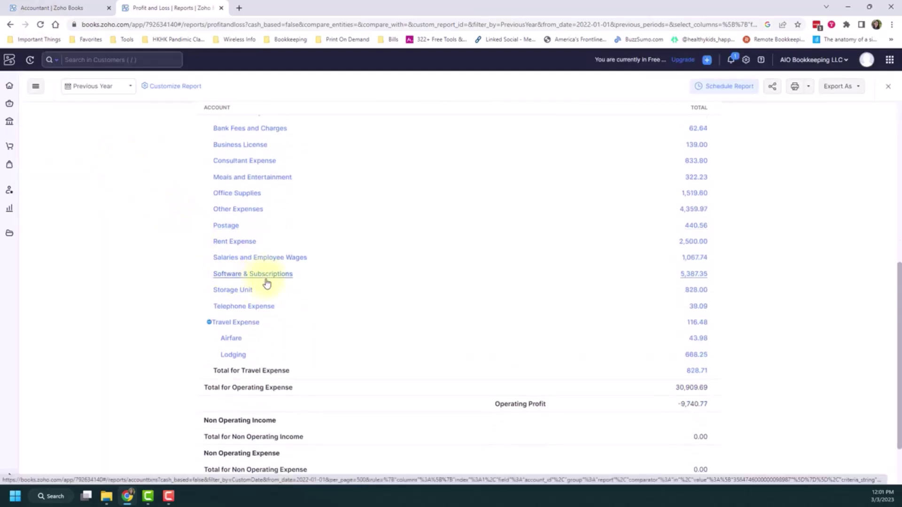
click(73, 8)
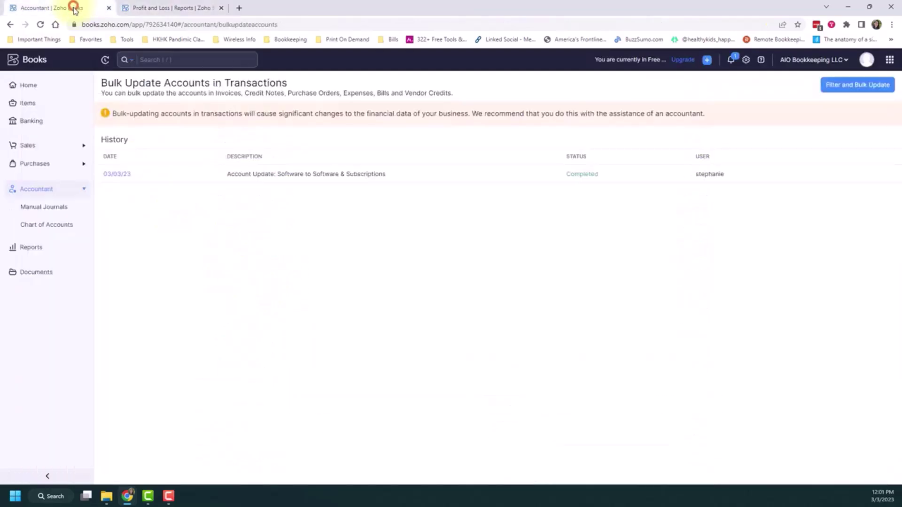
Inspect Software ($0.00, no transactions) and Software & Subscriptions ($5,387.35) in the Chart of Accounts
click(45, 223)
scroll(274, 298, down, 8)
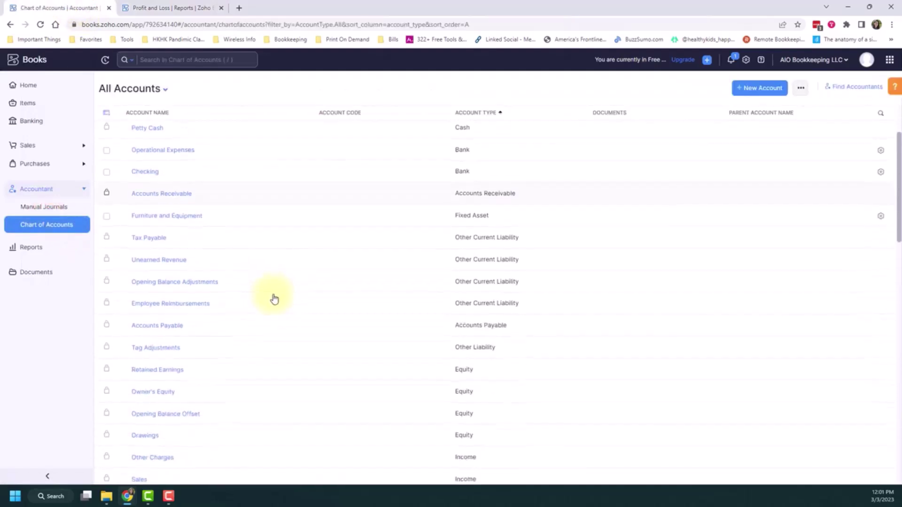
scroll(273, 298, down, 3)
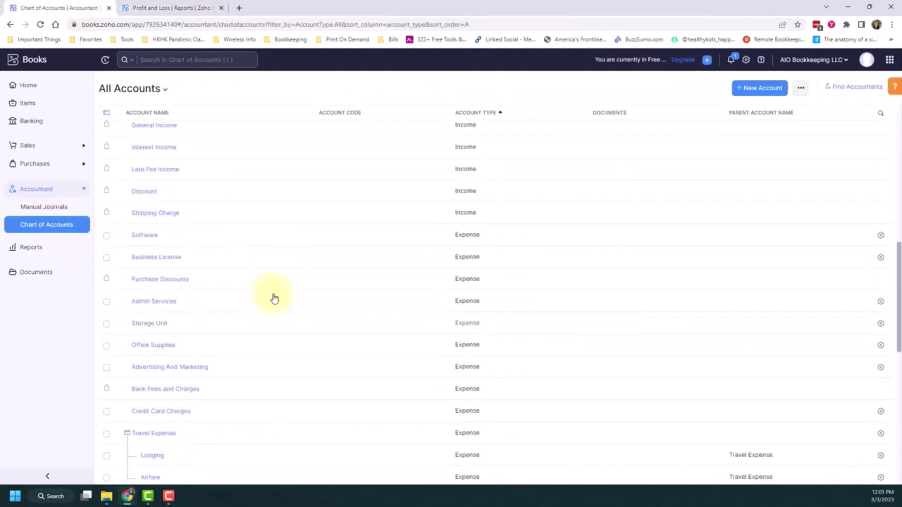
click(227, 239)
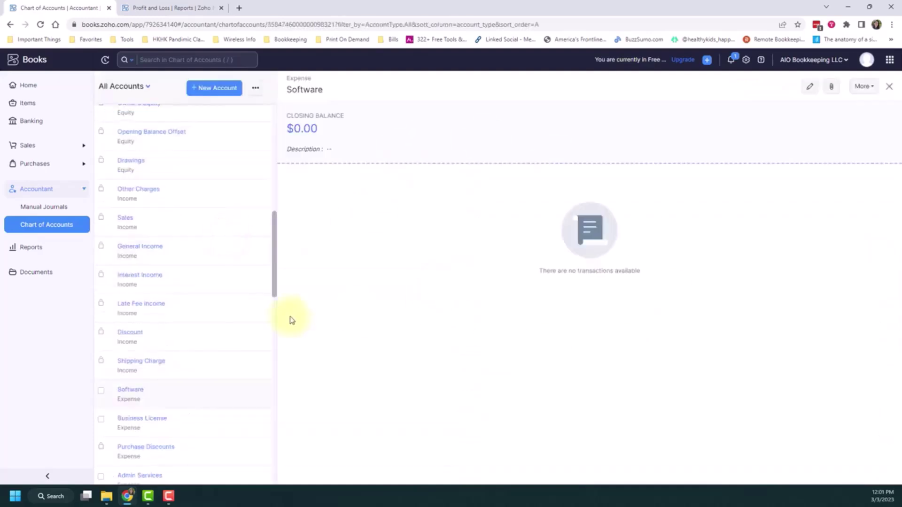
scroll(208, 328, down, 4)
scroll(207, 328, down, 8)
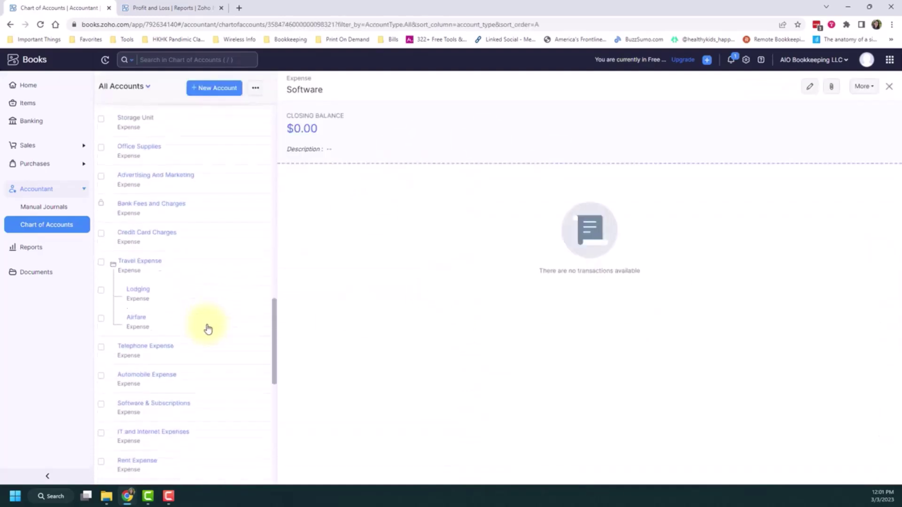
scroll(208, 328, down, 6)
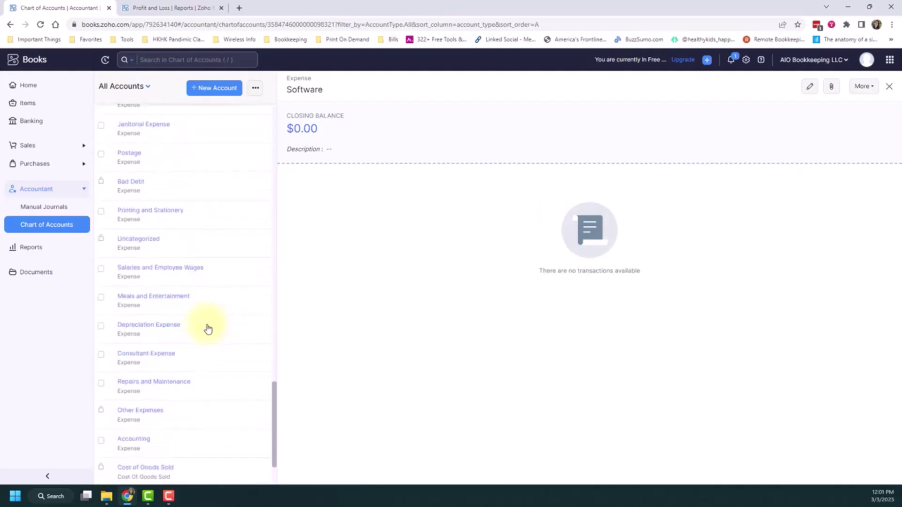
scroll(207, 328, up, 5)
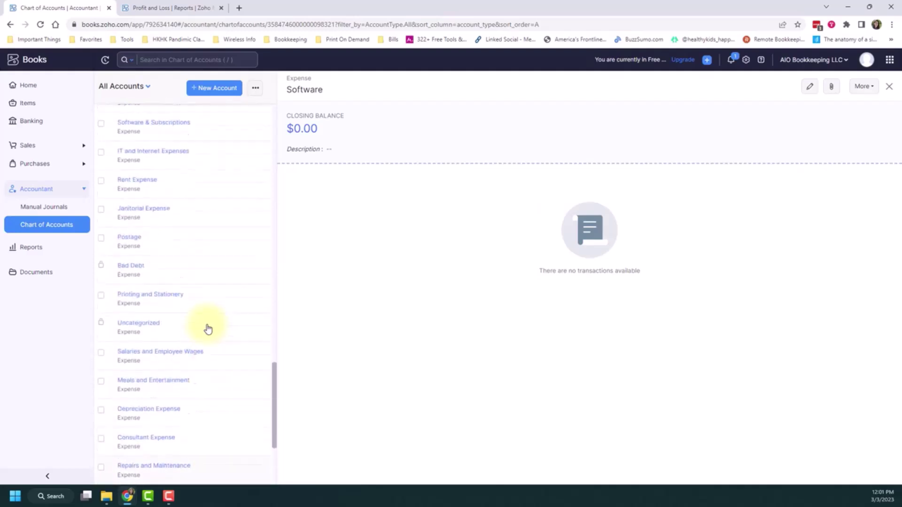
click(202, 206)
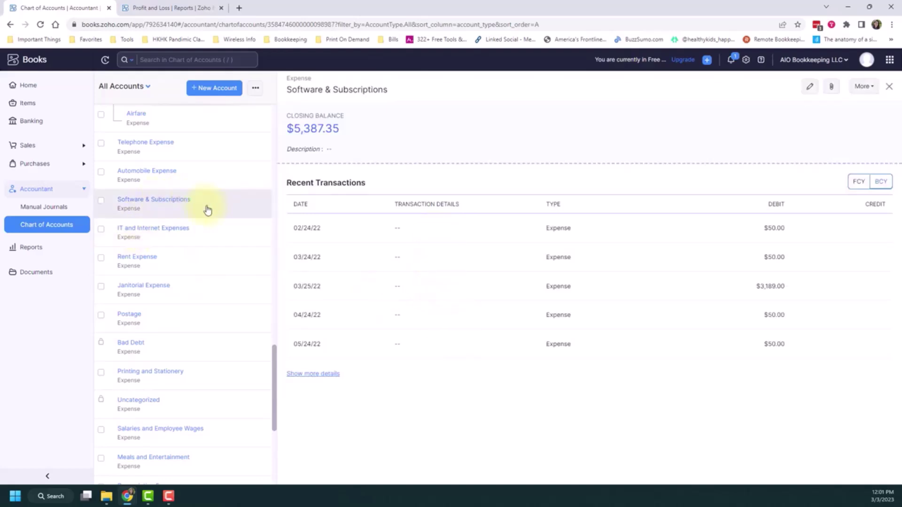
scroll(228, 212, up, 8)
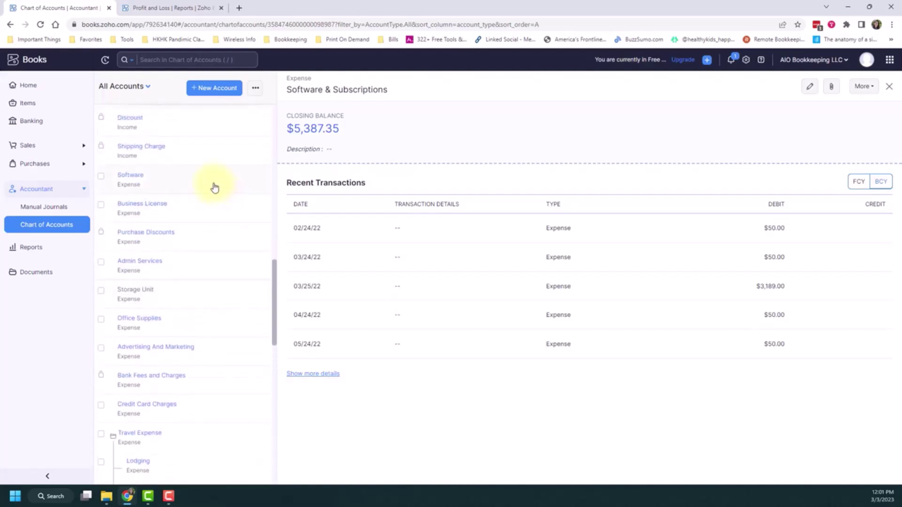
click(196, 182)
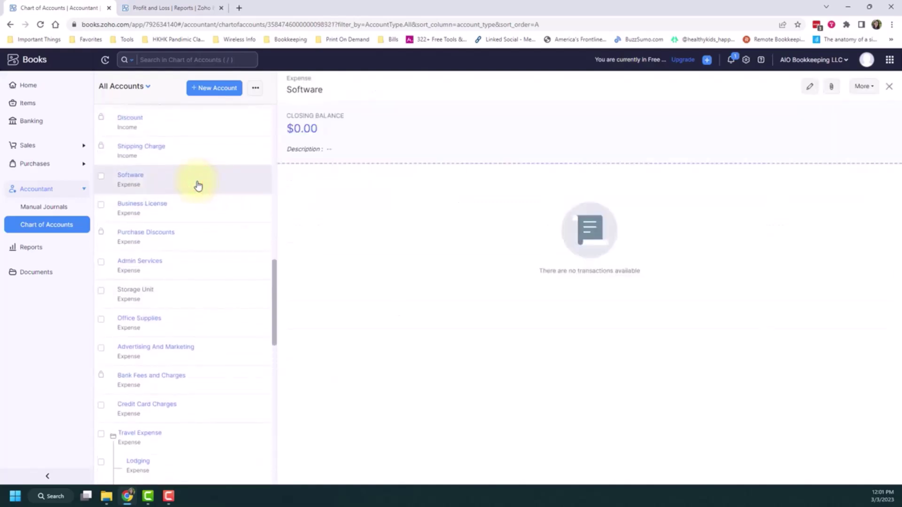
Delete the empty Software account and confirm the deletion
click(871, 91)
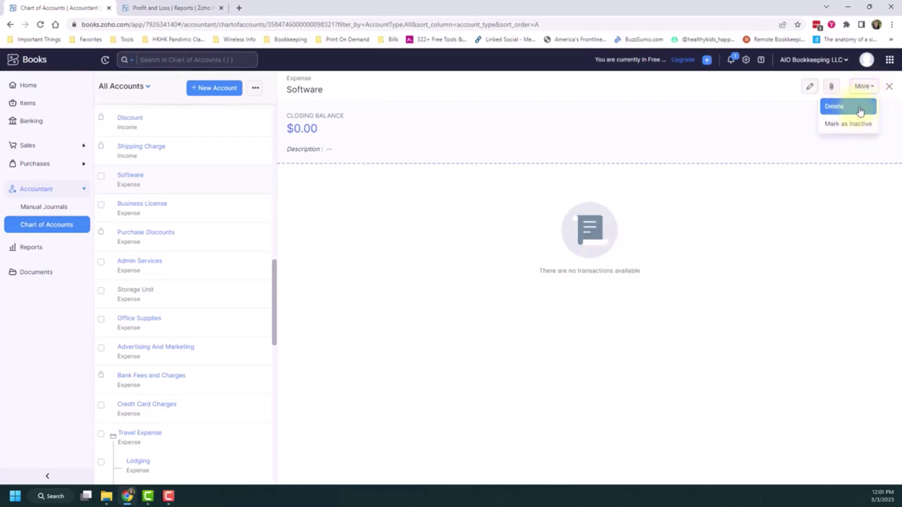
click(860, 111)
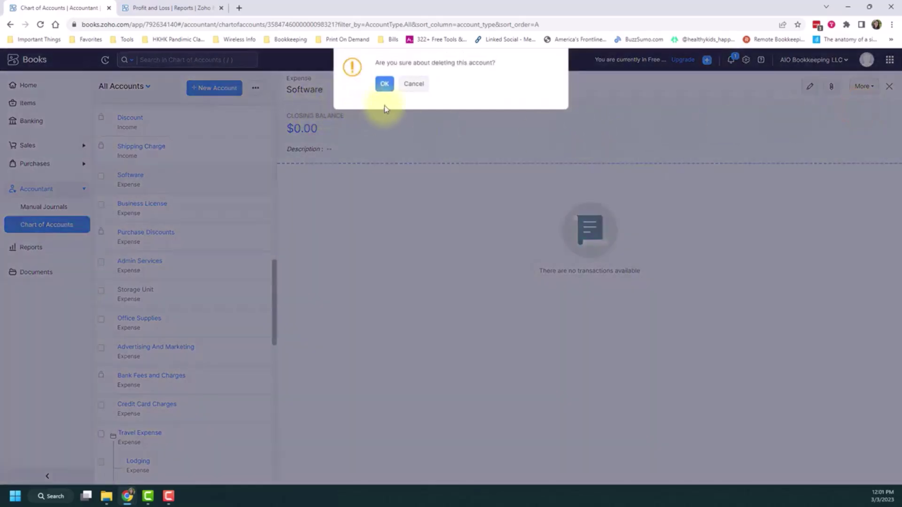
click(385, 84)
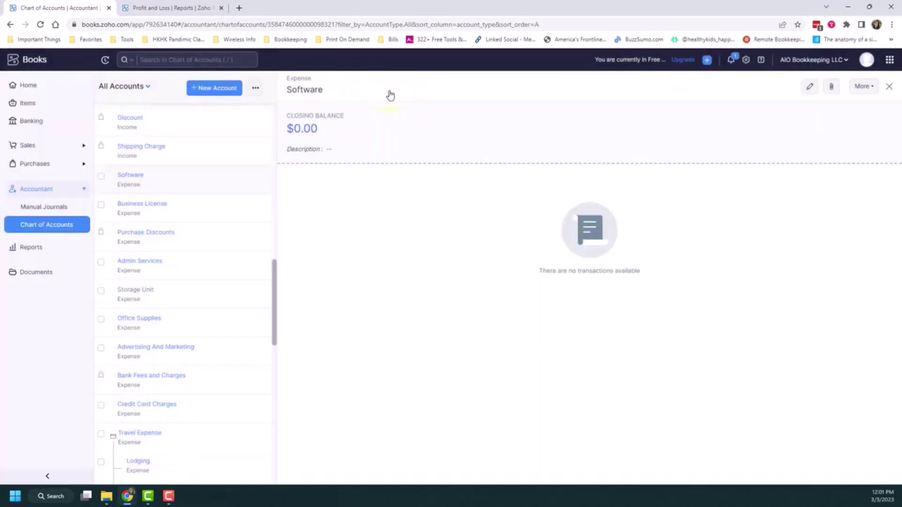